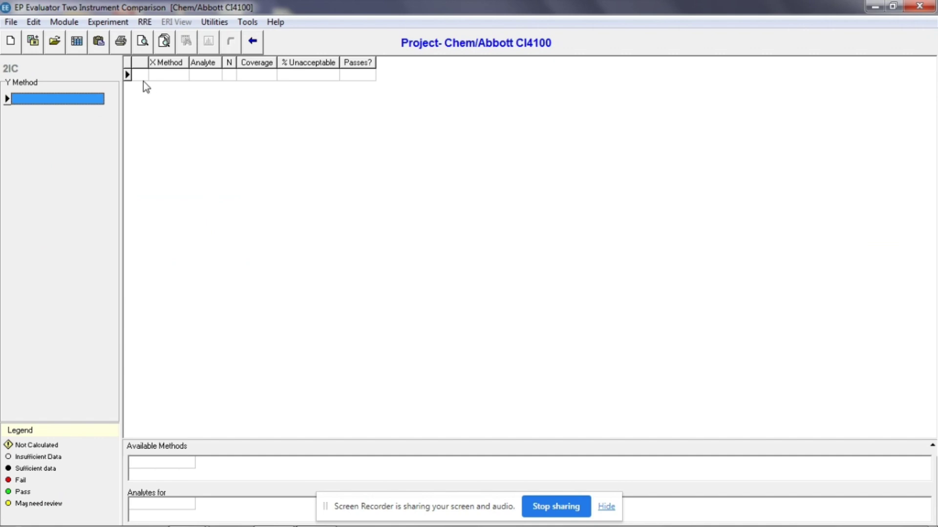
Start a new two-instrument comparison experiment and enter Vitros 5600 as the X method
click(110, 23)
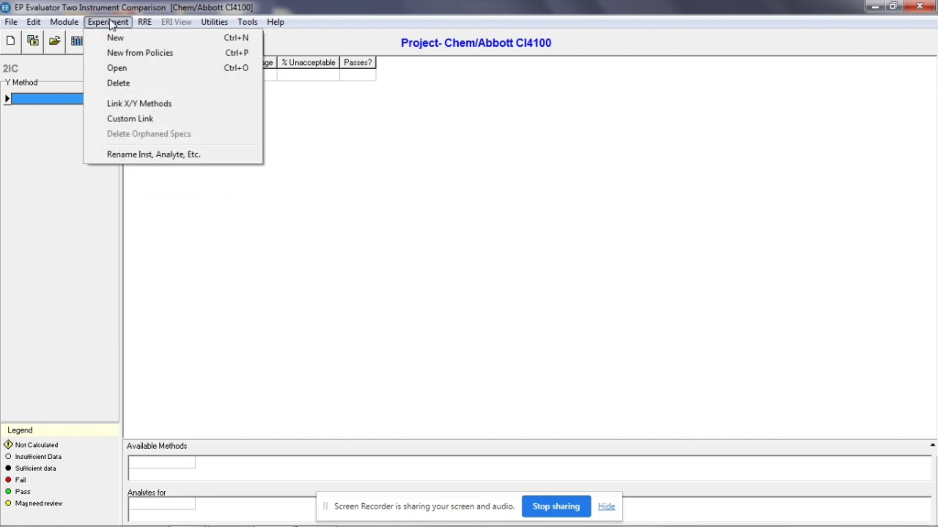
click(131, 39)
click(557, 213)
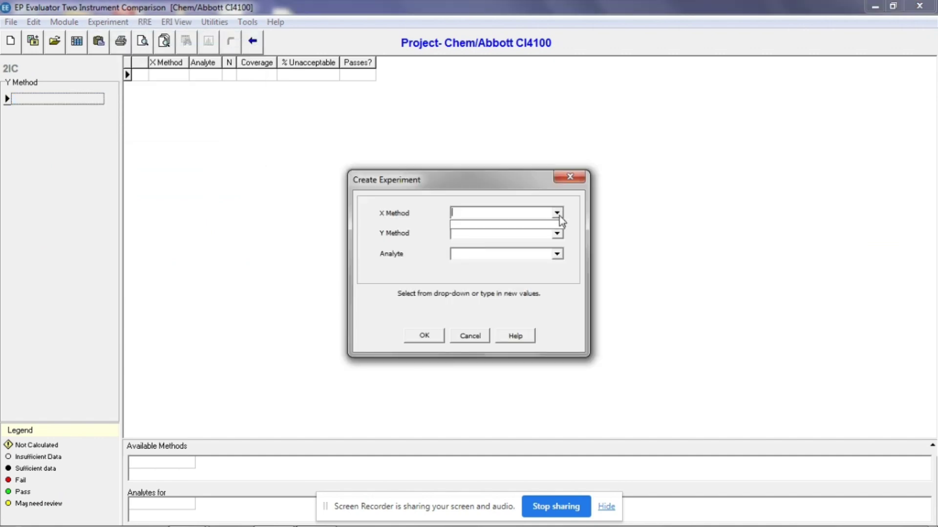
click(524, 214)
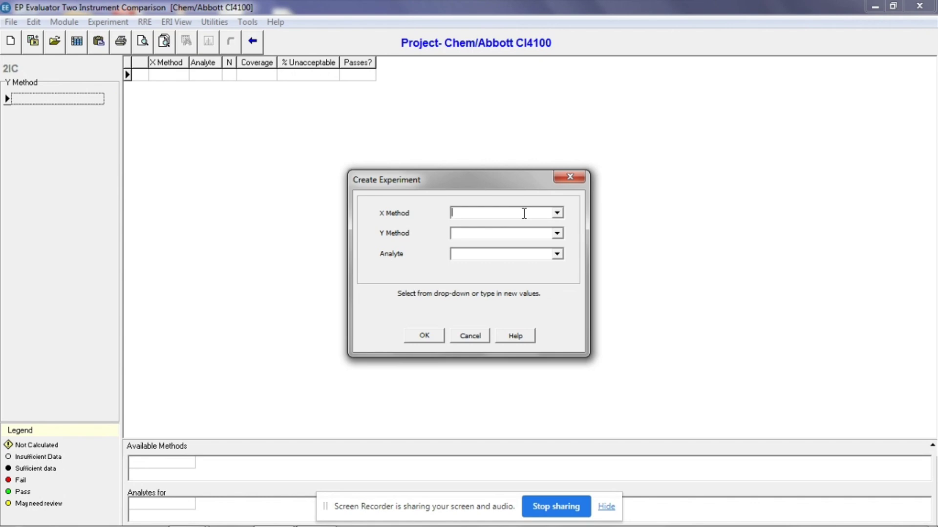
text(vIR)
key(BackSpace)
key(BackSpace)
key(BackSpace)
text(Vitros 5600)
Set the Y method to Abbott 4100 and the analyte to Glu, and create the experiment
key(Tab)
text(Abbott 4)
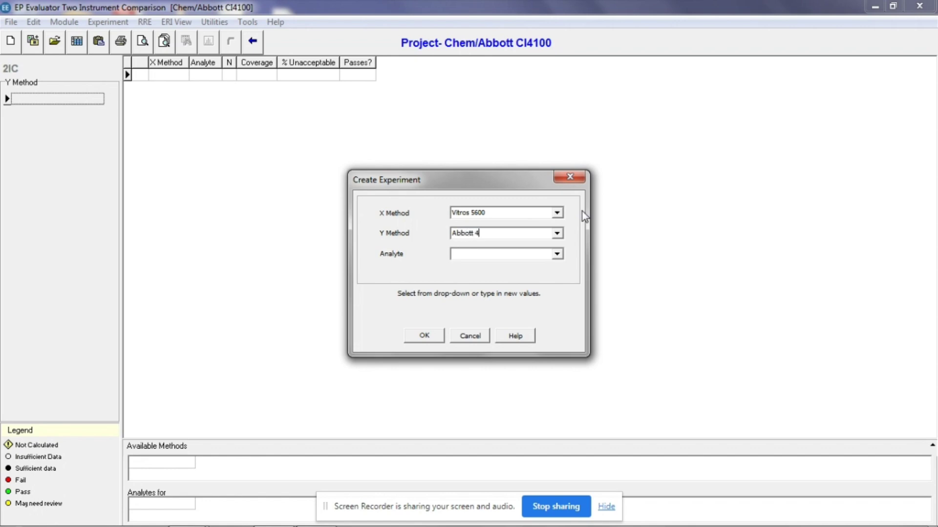
text(100)
key(Tab)
text(Glu)
click(432, 339)
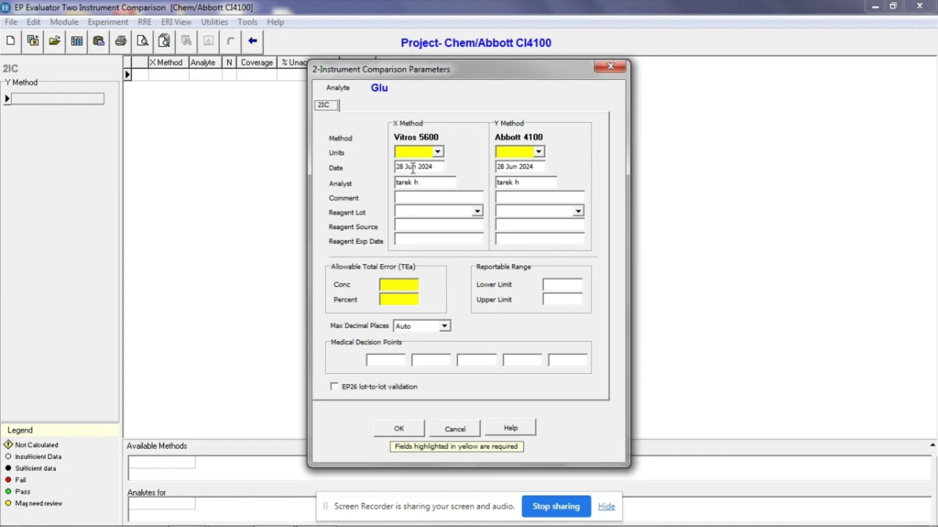
Set the units to mmol/L for both the Vitros 5600 and Abbott 4100 methods
click(437, 152)
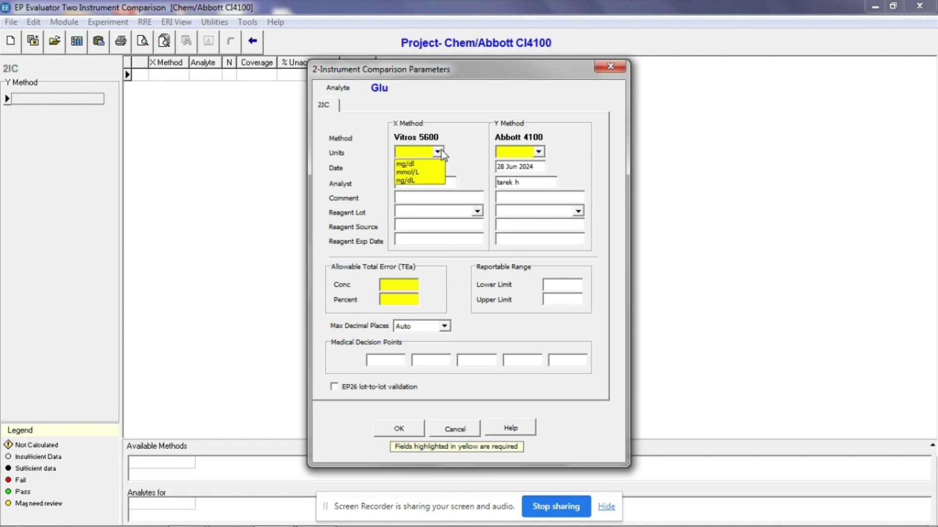
click(431, 173)
click(538, 152)
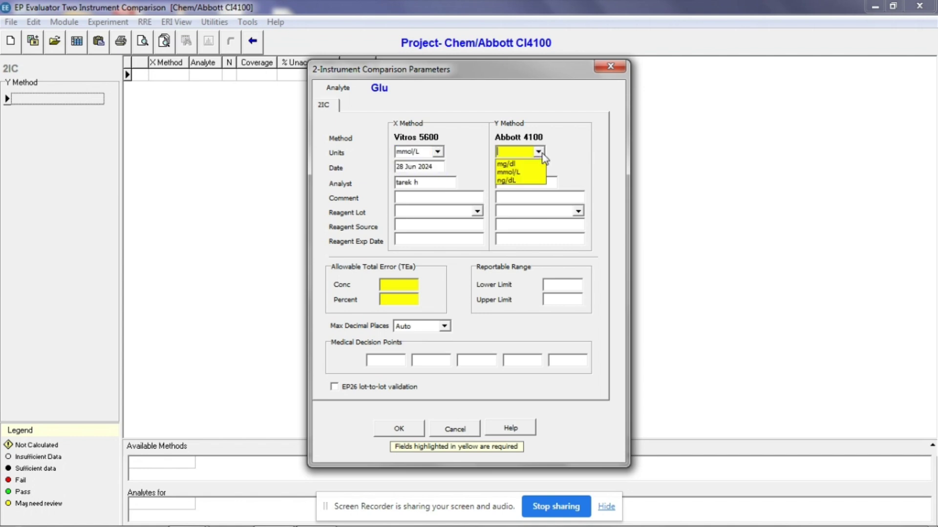
click(526, 177)
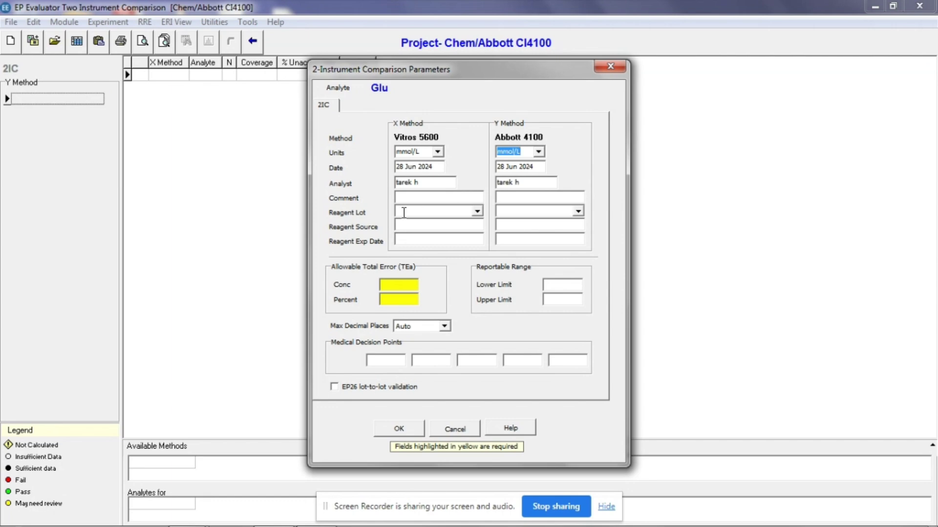
Assign the Vitros reagent lot 565656 to the X method and the Abbott reagent lot 453 to the Y method
click(477, 213)
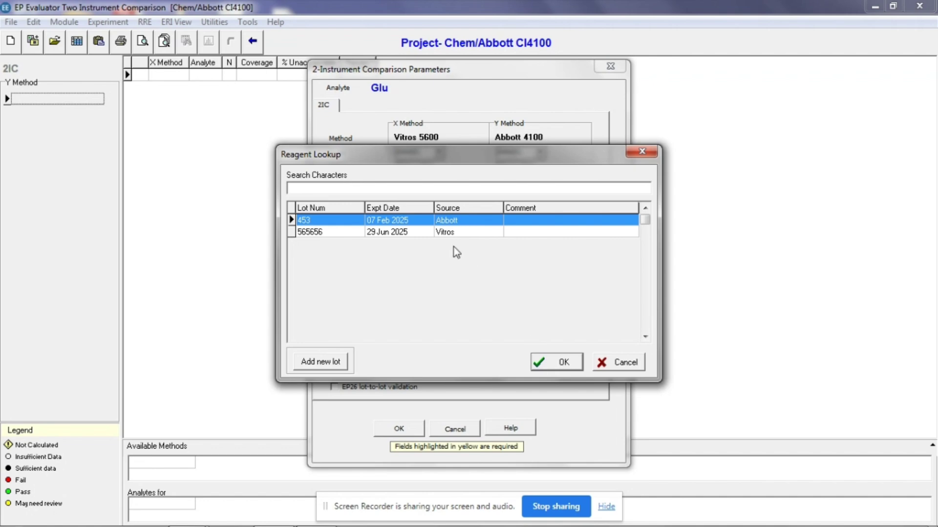
click(441, 233)
click(562, 364)
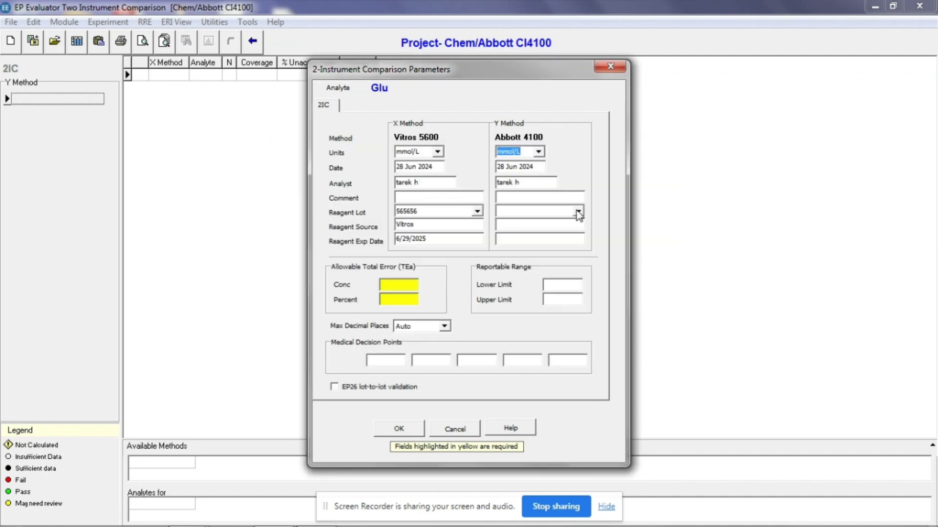
click(577, 212)
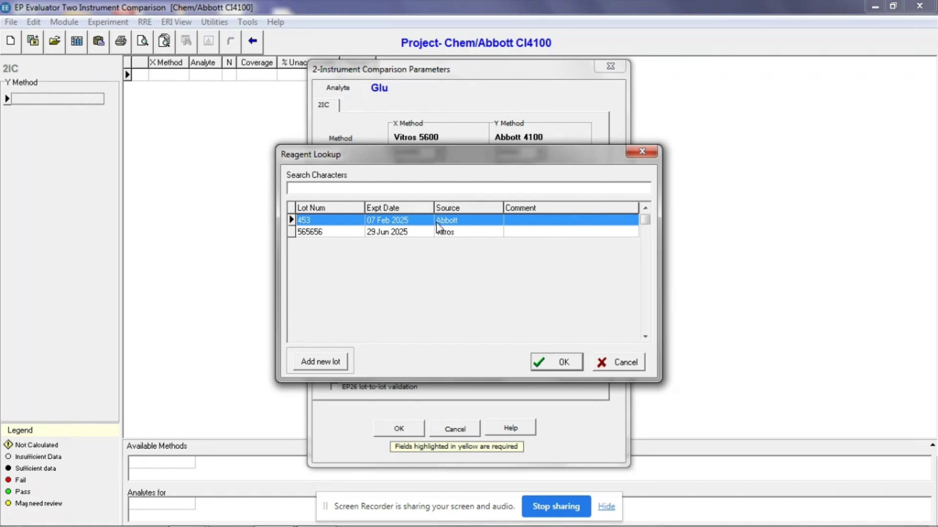
click(550, 365)
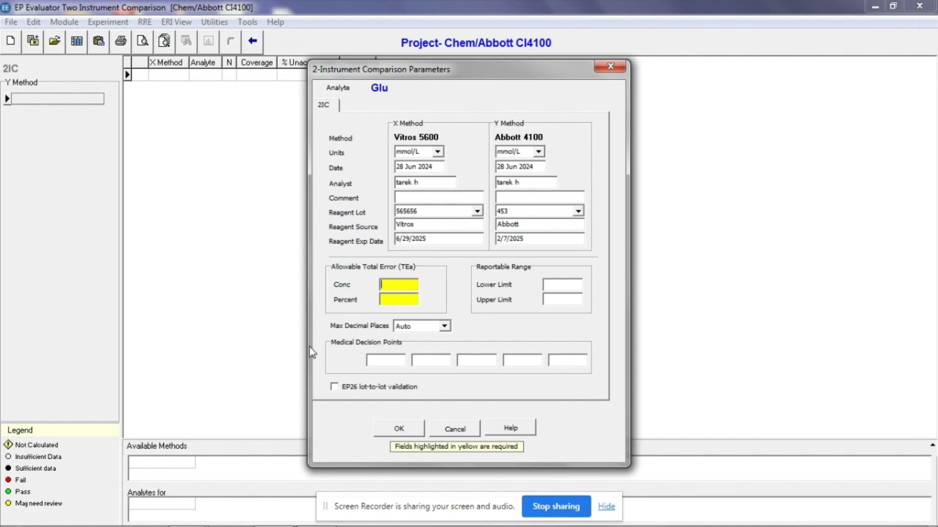
Set the allowable total error to a concentration of 0.33 and 10 percent
text(.)
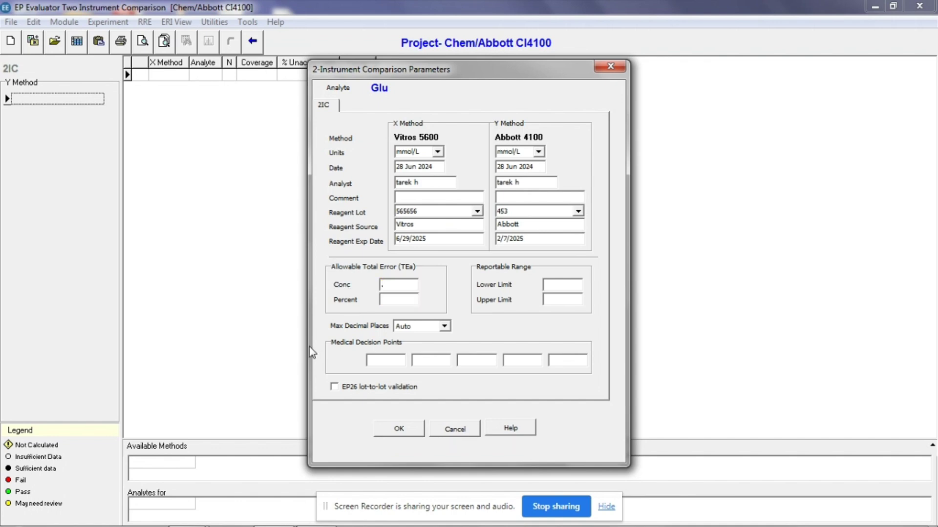
key(BackSpace)
text(0)
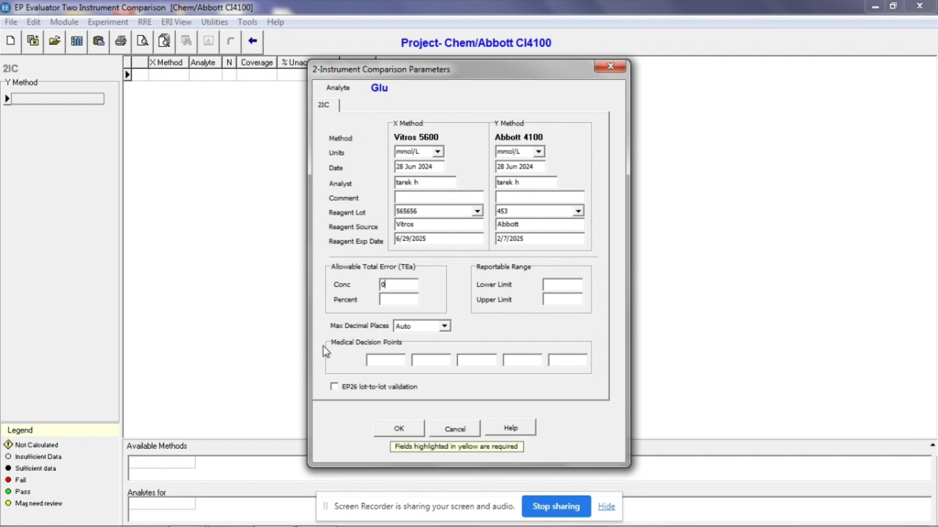
text(.33)
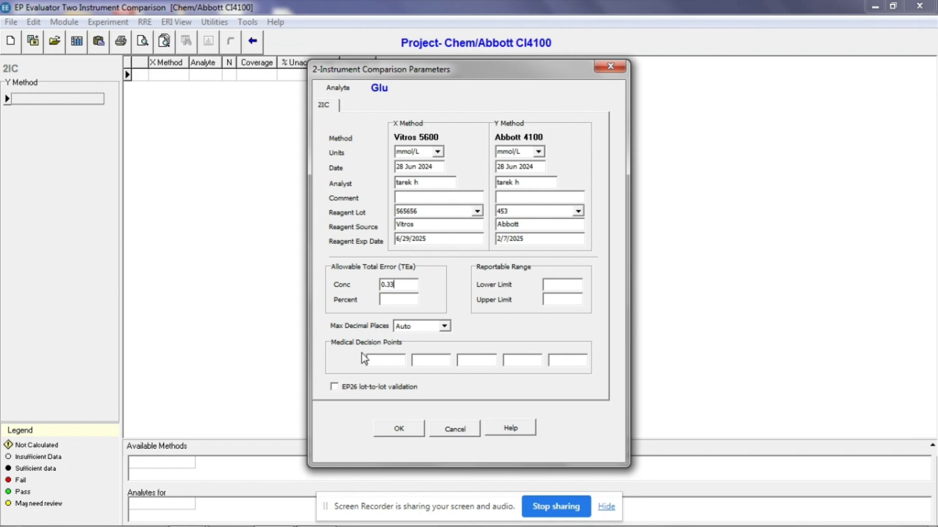
key(Tab)
text(10)
Set the reportable range to a lower limit of 2.5 and an upper limit of 18
text(2.)
text(5)
key(Tab)
Enter the medical decision points 2.8, 5.1, 10 and 18, and accept the comparison parameters
key(BackSpace)
text(8)
key(Tab)
text(5.110)
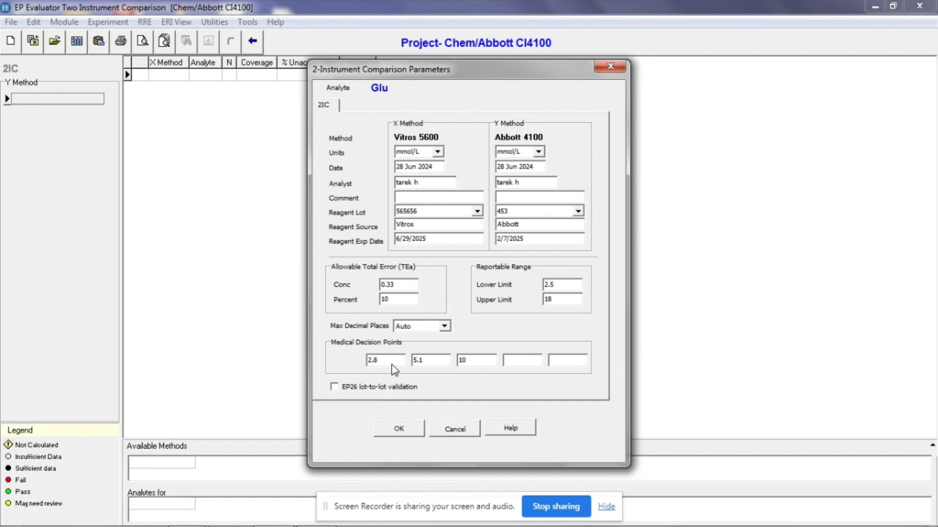
text(18)
key(BackSpace)
key(BackSpace)
text(18)
click(394, 432)
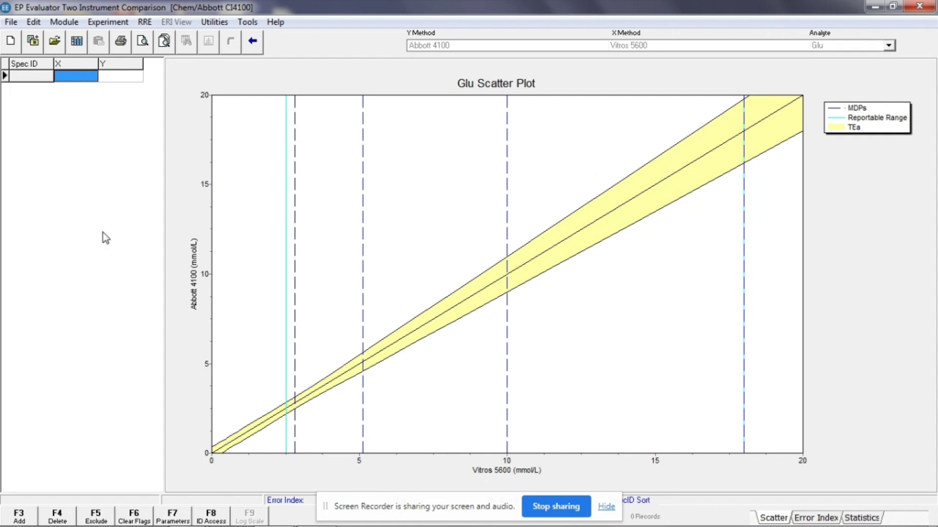
Switch to the Precision on EP Evaluator spreadsheet in Chrome and copy the AMC table's X and Y values in C6:D46
click(186, 514)
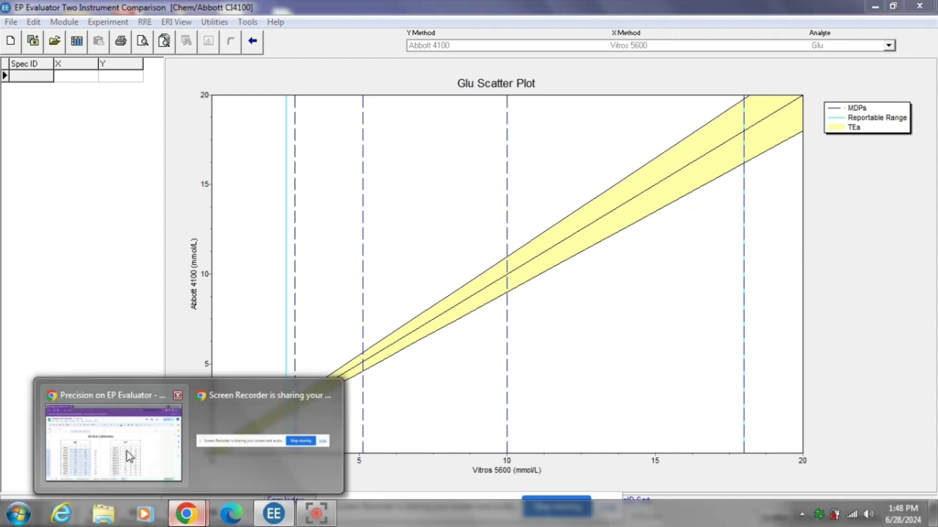
click(127, 452)
right_click(209, 330)
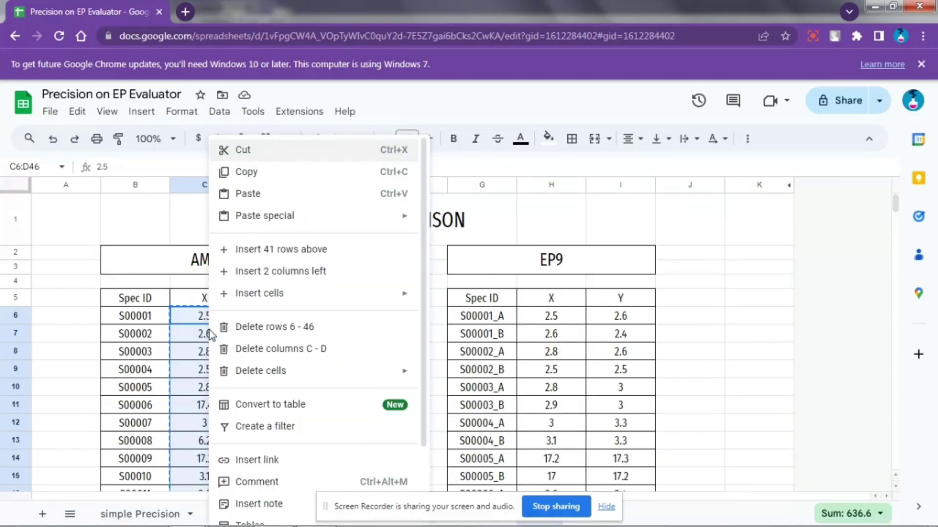
click(255, 172)
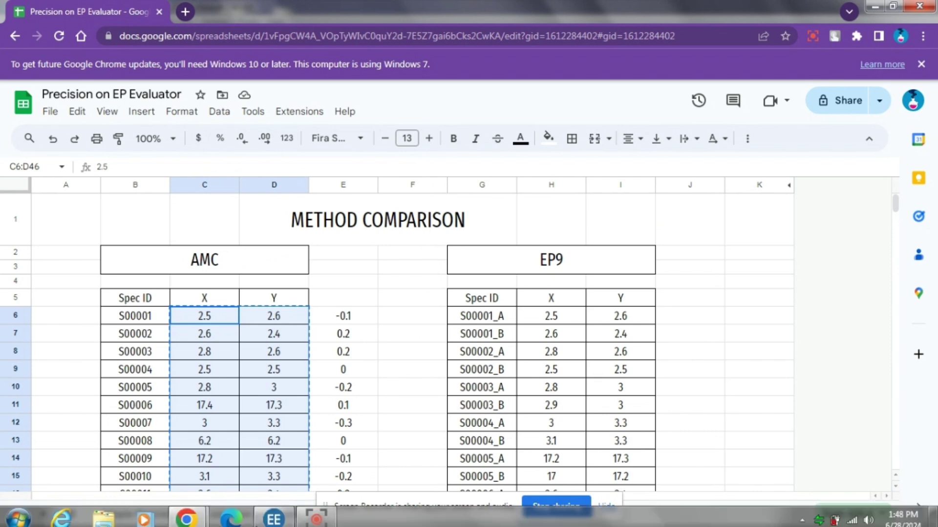
Switch back to EP Evaluator and paste the copied X and Y values into the Glu specimen table
click(274, 519)
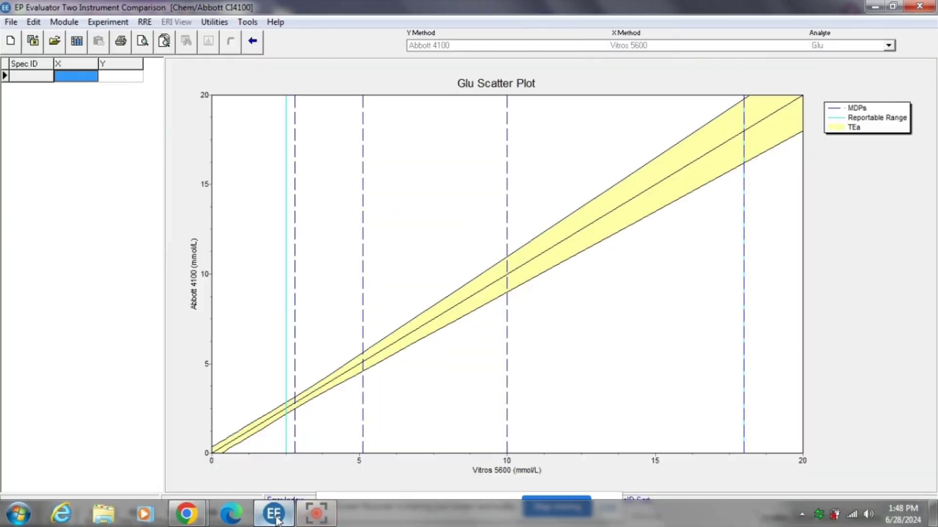
click(29, 22)
click(39, 51)
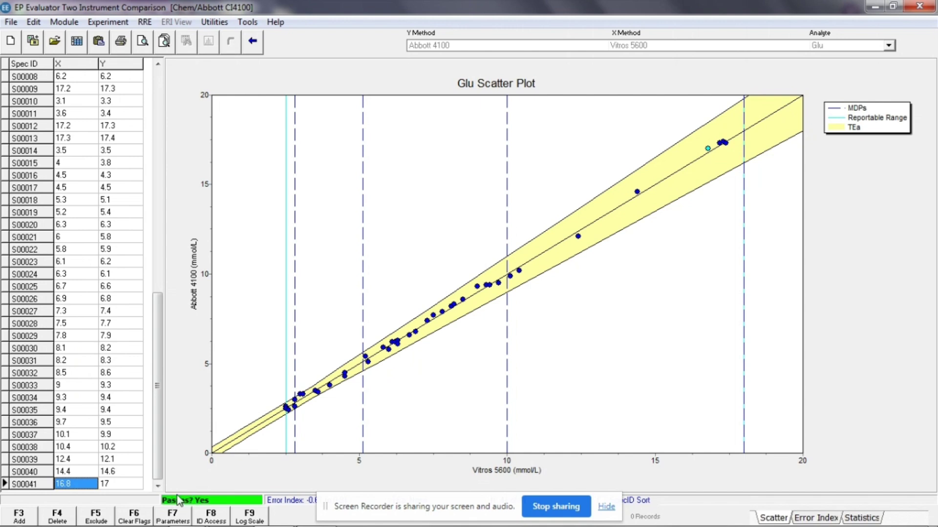
Examine the Glu error index plot, the key and Deming regression statistics, and the scatter plot
click(325, 508)
drag(325, 512, 600, 379)
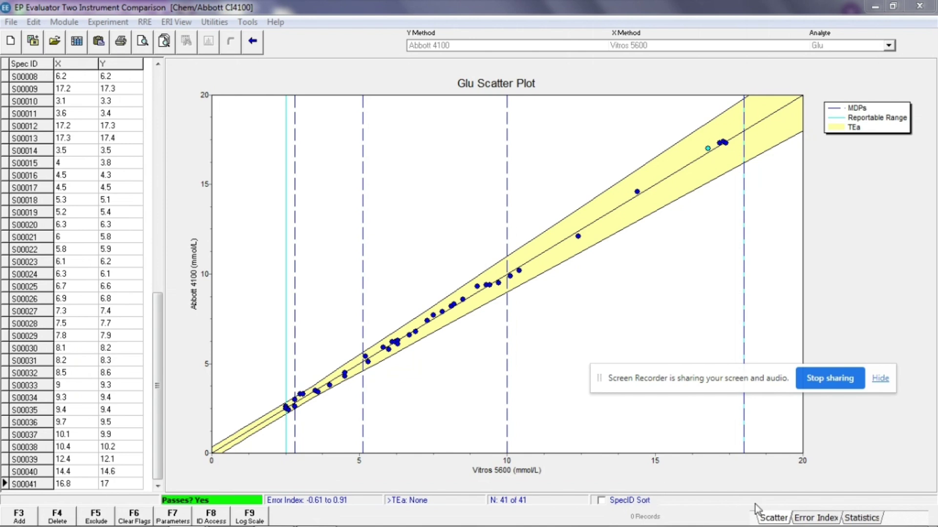
click(814, 520)
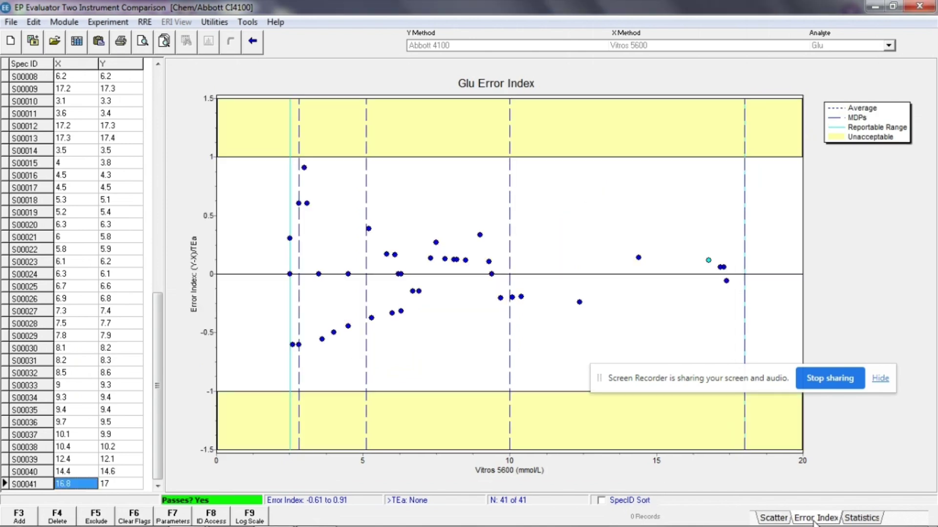
drag(599, 381, 652, 435)
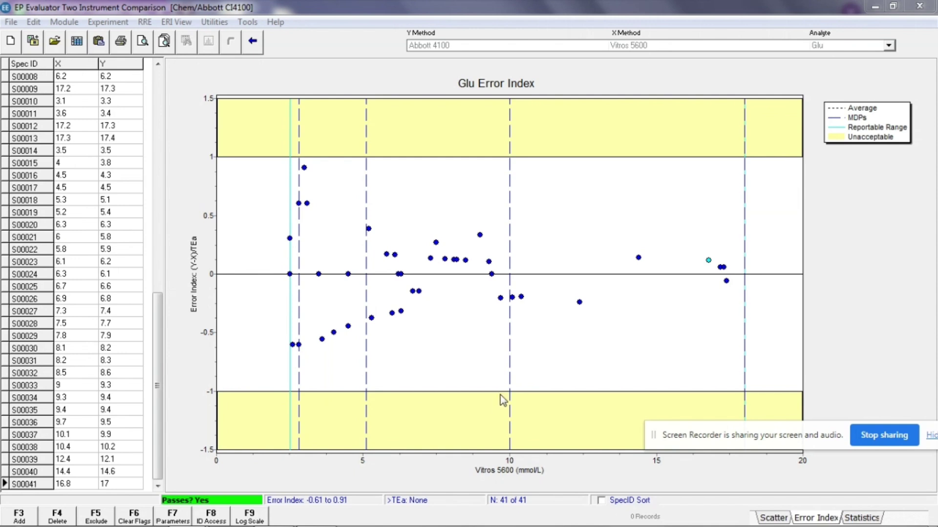
click(862, 517)
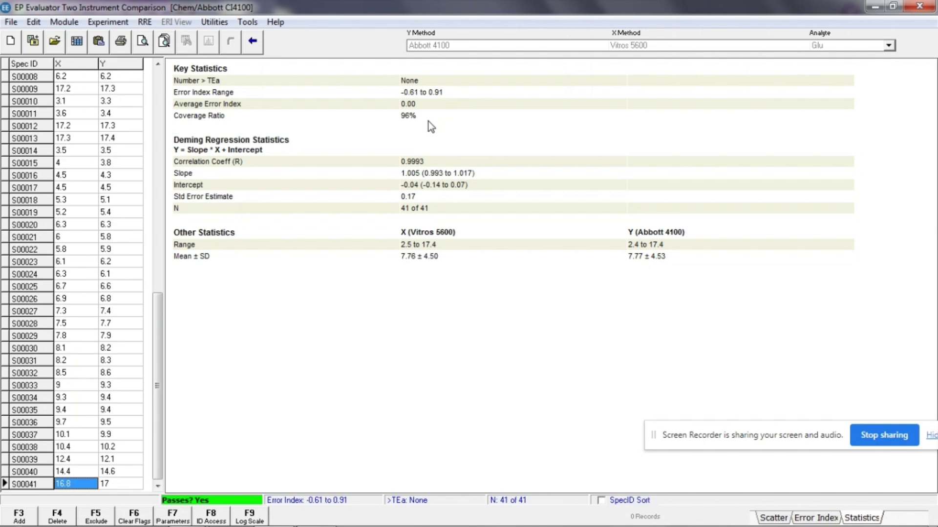
click(805, 520)
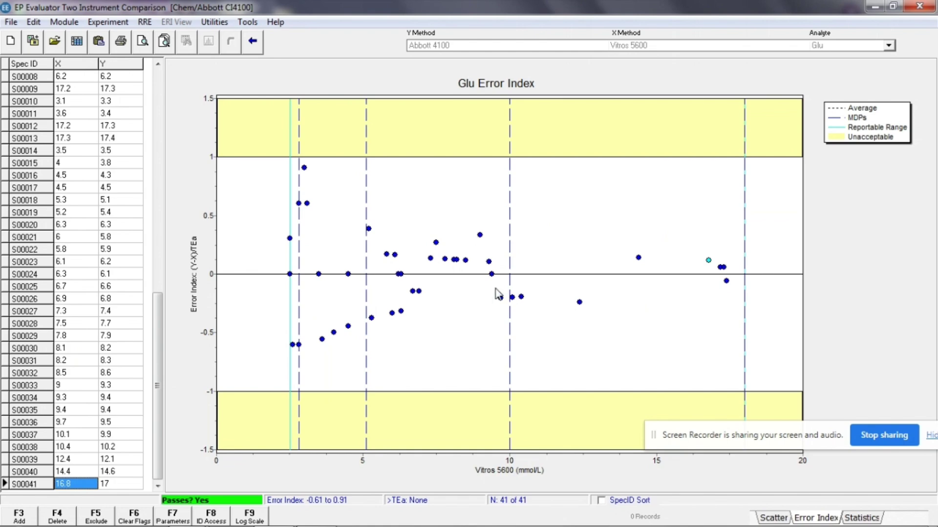
click(864, 519)
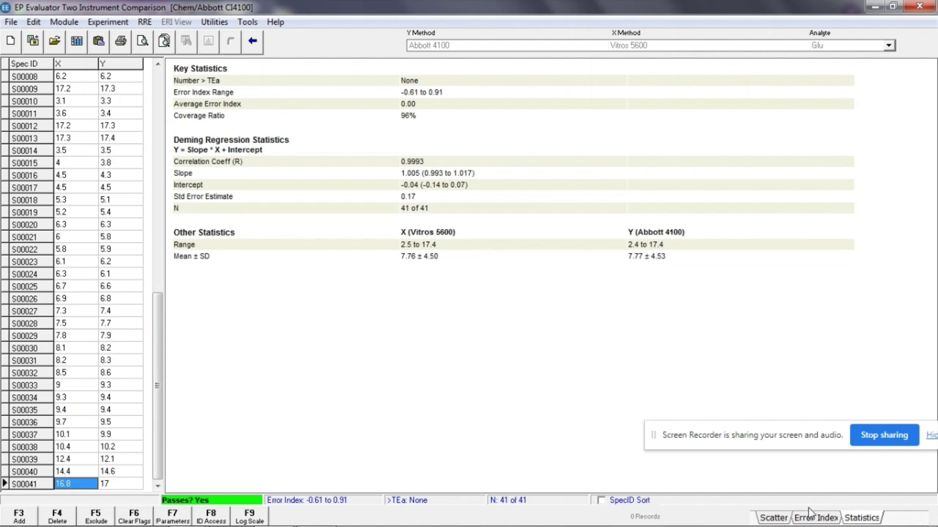
click(775, 518)
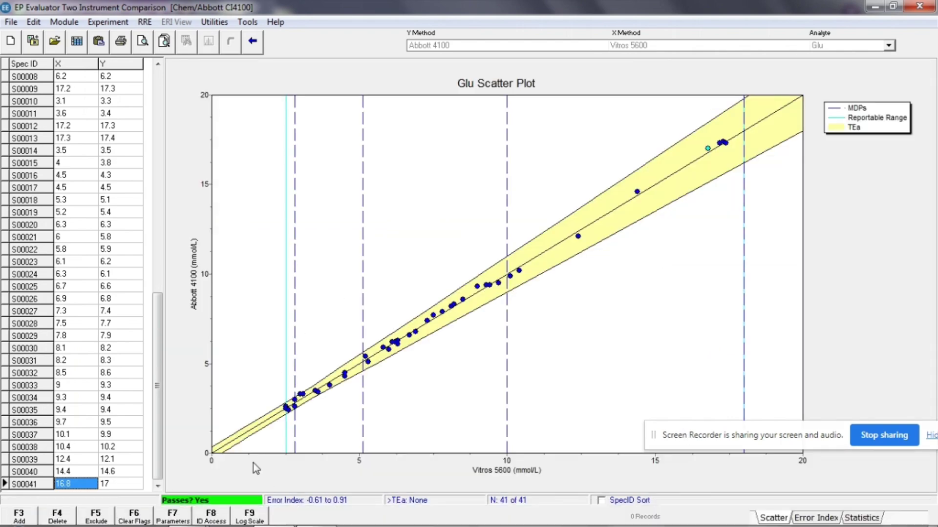
Display the Glu scatter plot on a log scale and review the regression statistics for the log-scaled data
click(251, 519)
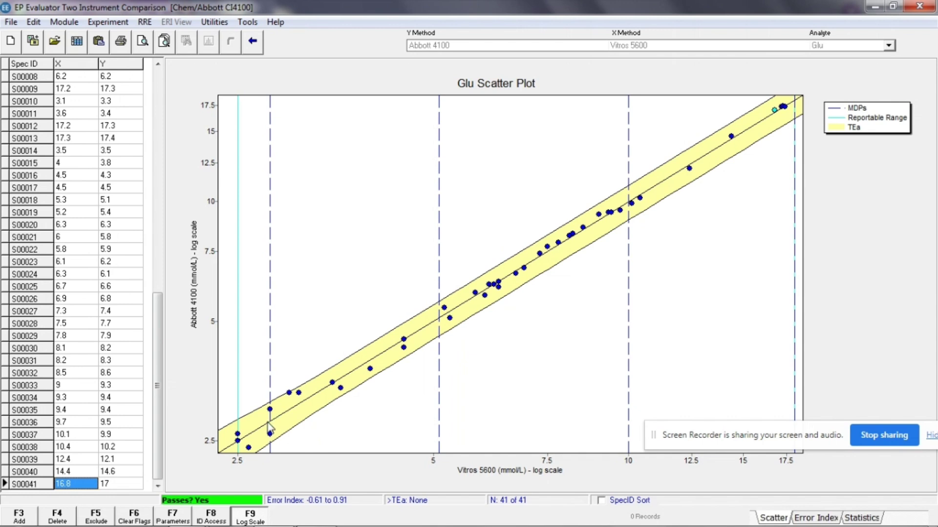
click(252, 519)
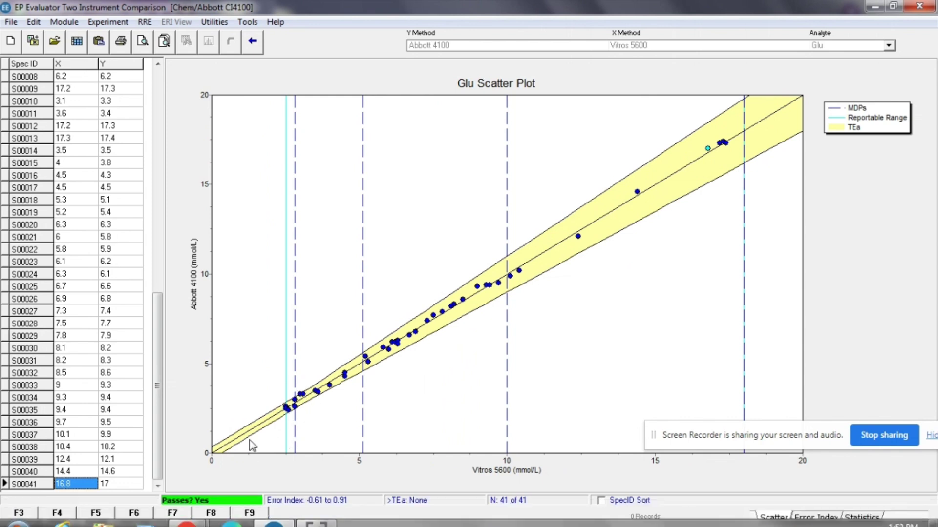
click(251, 519)
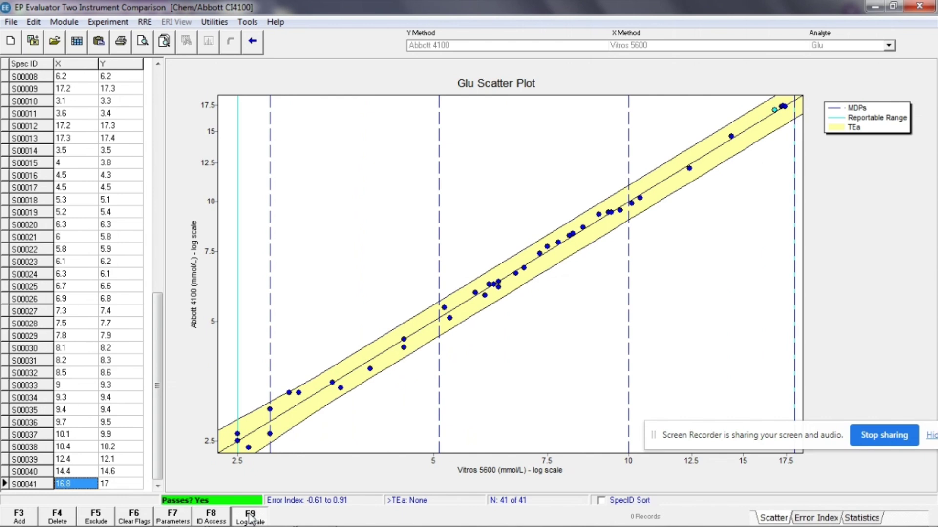
click(846, 521)
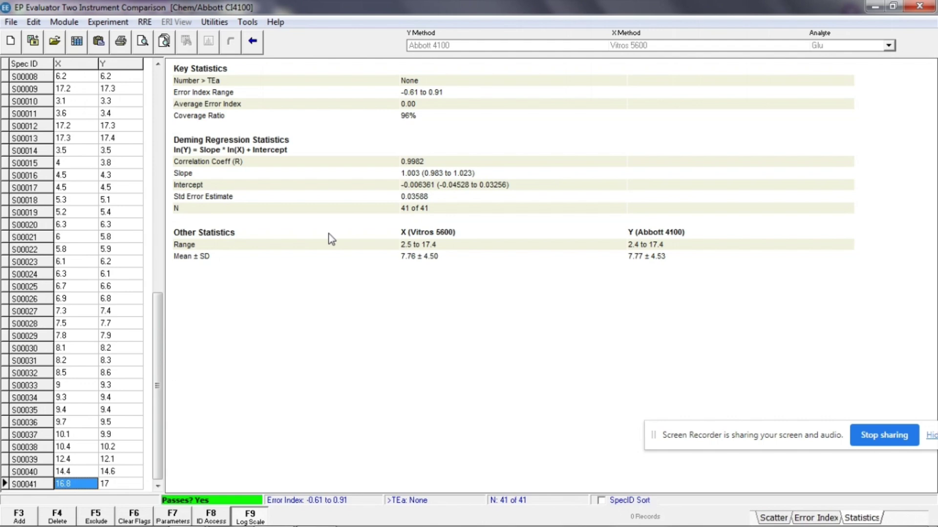
click(781, 518)
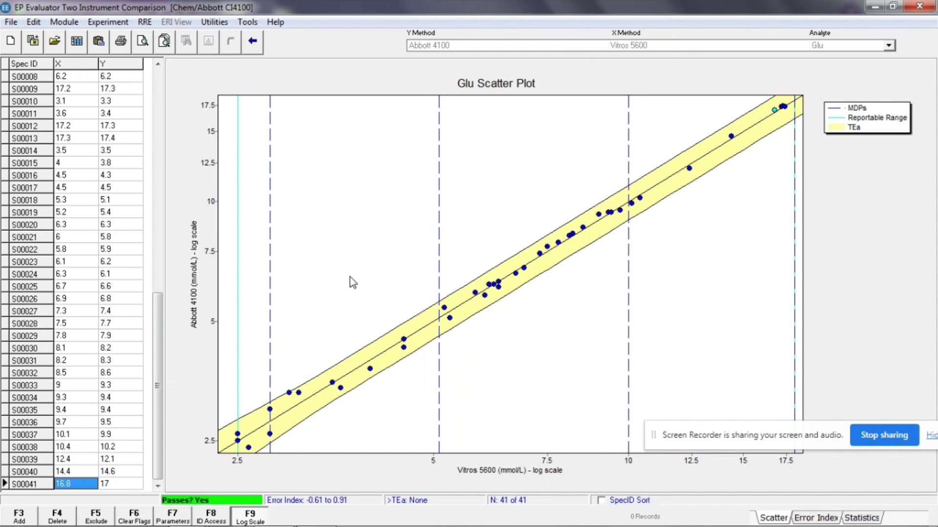
Open the print preview of the Glu report and examine its plots, evaluation of results, key statistics and Deming regression statistics
click(142, 40)
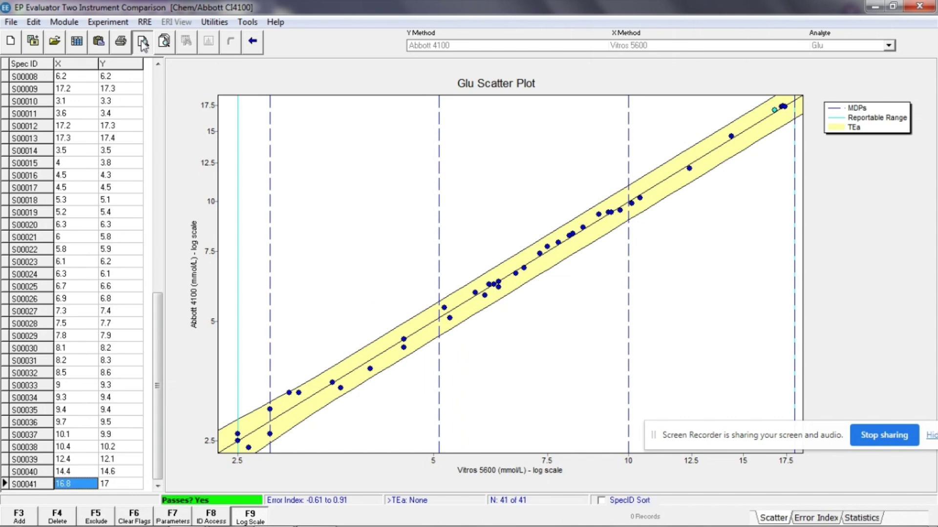
click(424, 314)
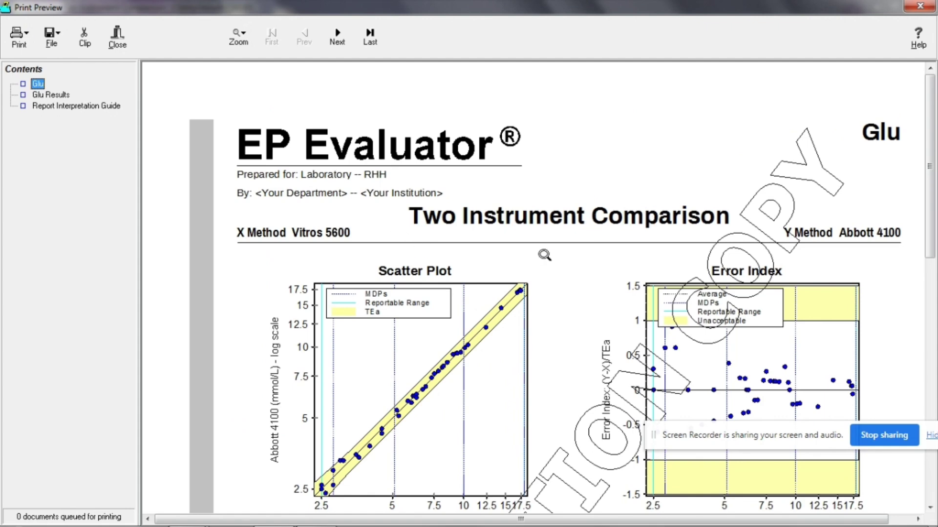
scroll(543, 254, down, 3)
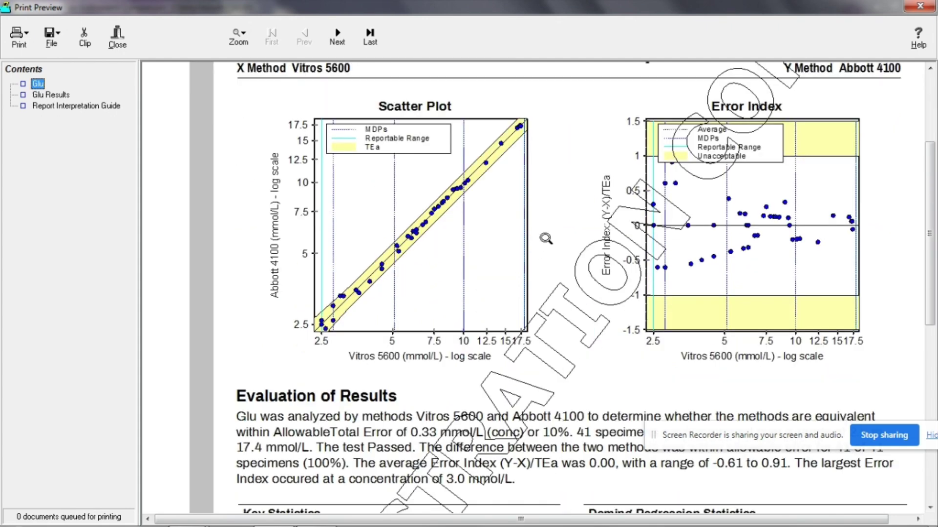
scroll(545, 237, down, 3)
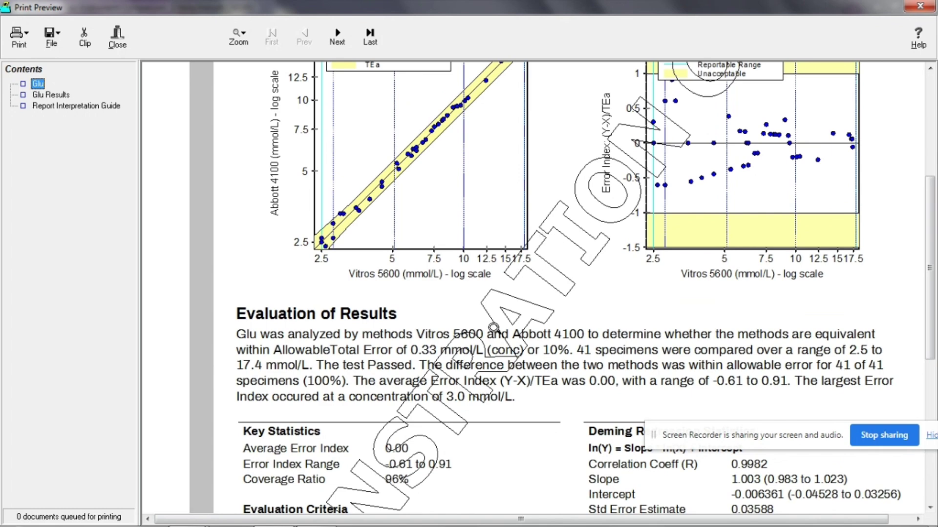
scroll(481, 333, down, 3)
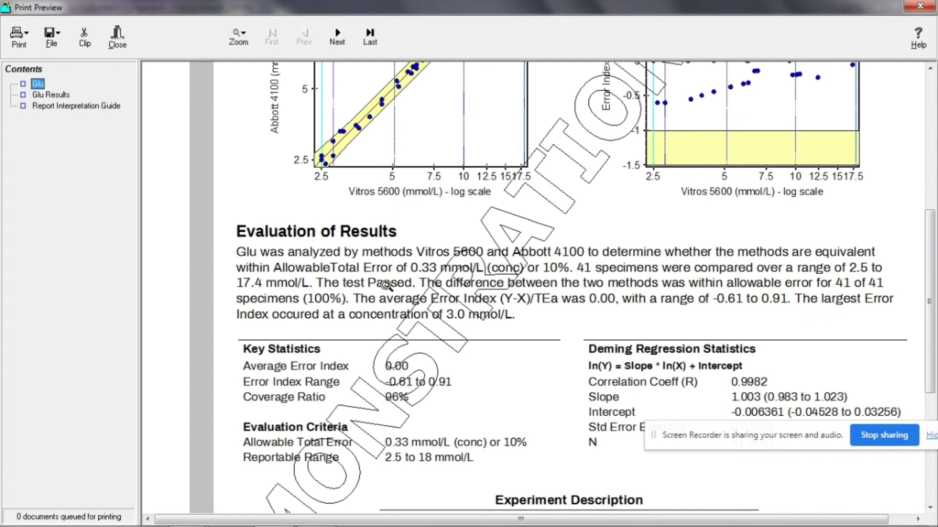
scroll(386, 285, down, 2)
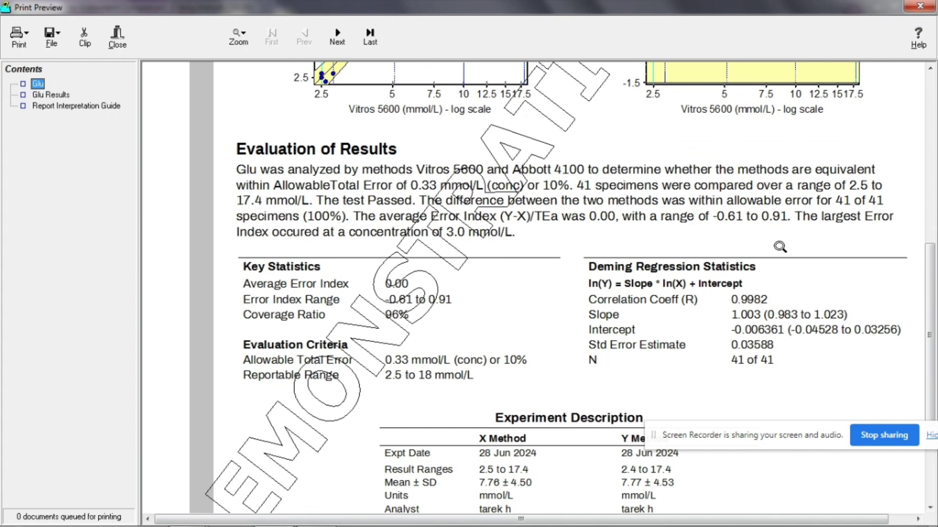
scroll(730, 256, up, 5)
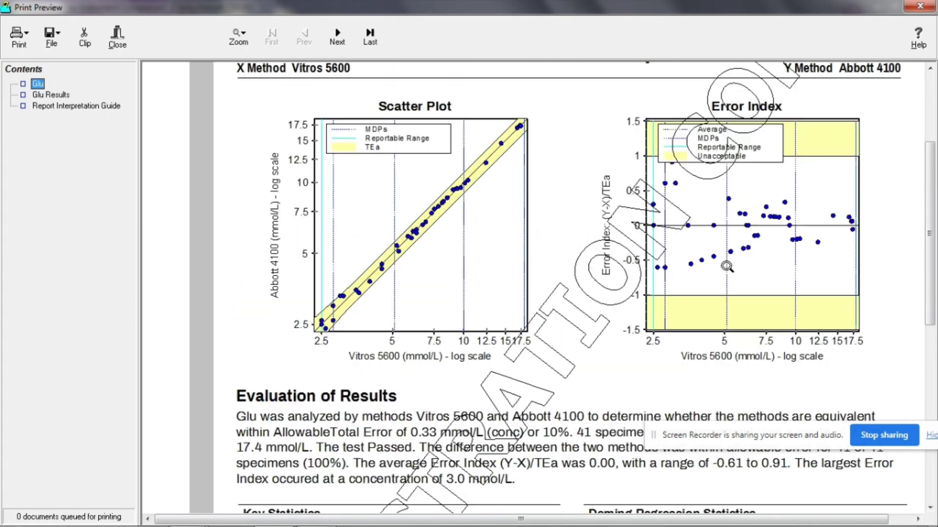